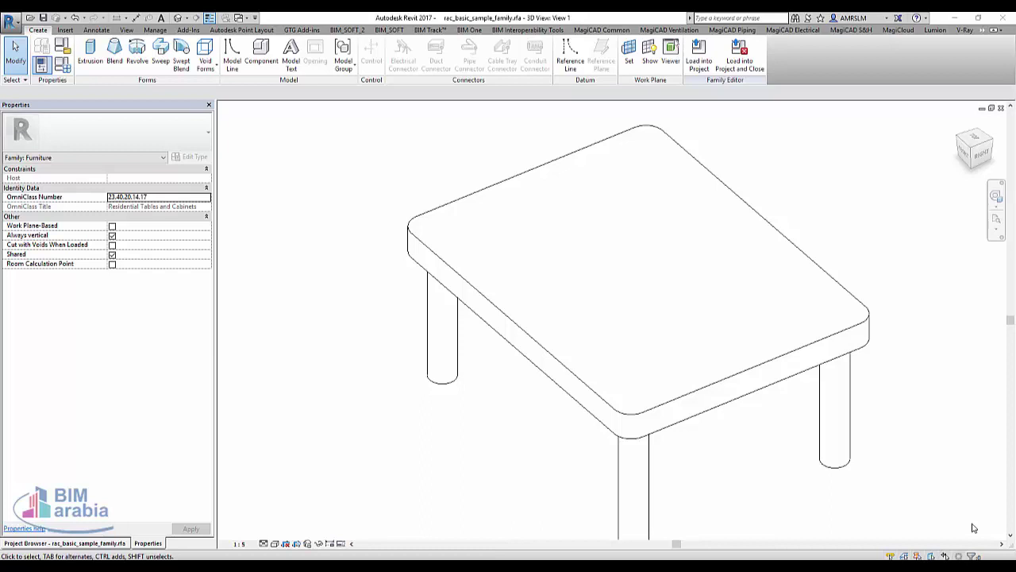
Open the Family Types dialog to show the table's 0762 x 0762mm type and its parameters.
click(61, 69)
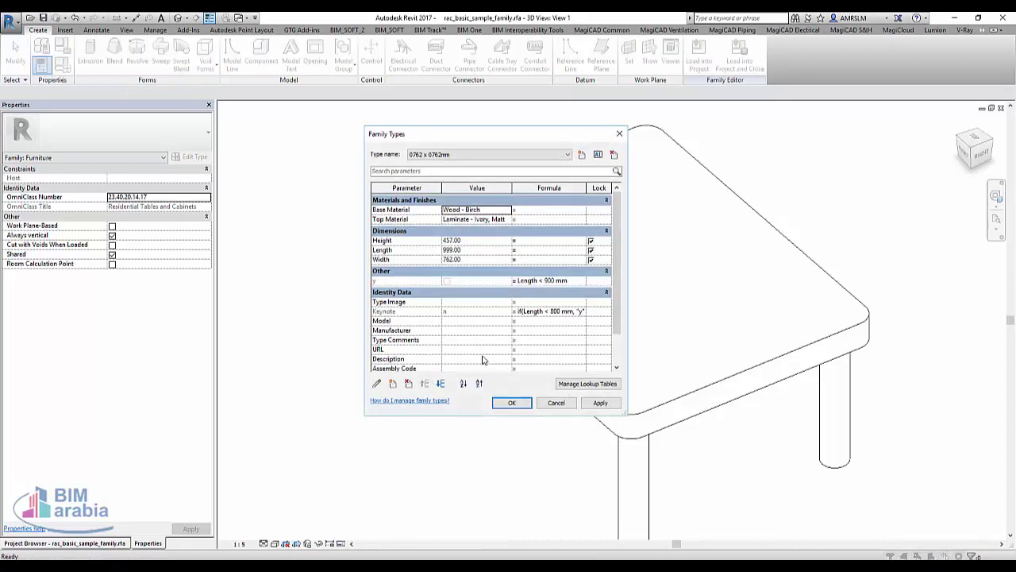
click(406, 324)
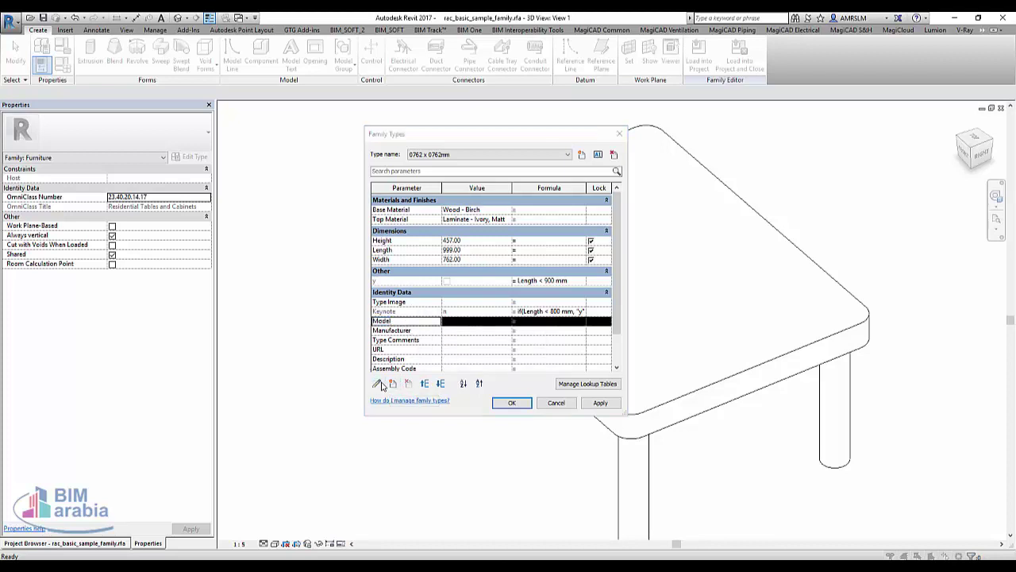
click(378, 385)
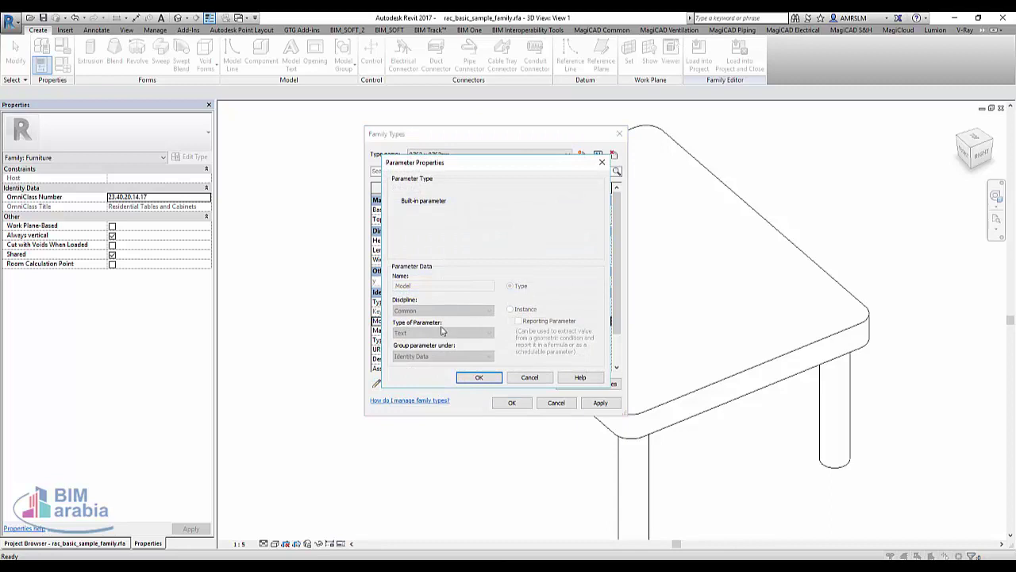
click(522, 378)
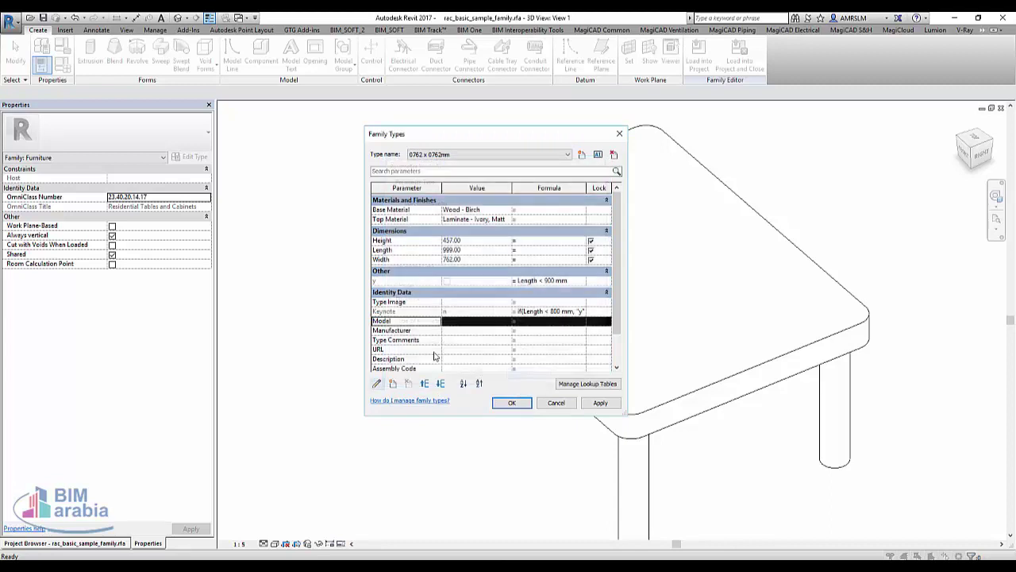
click(545, 324)
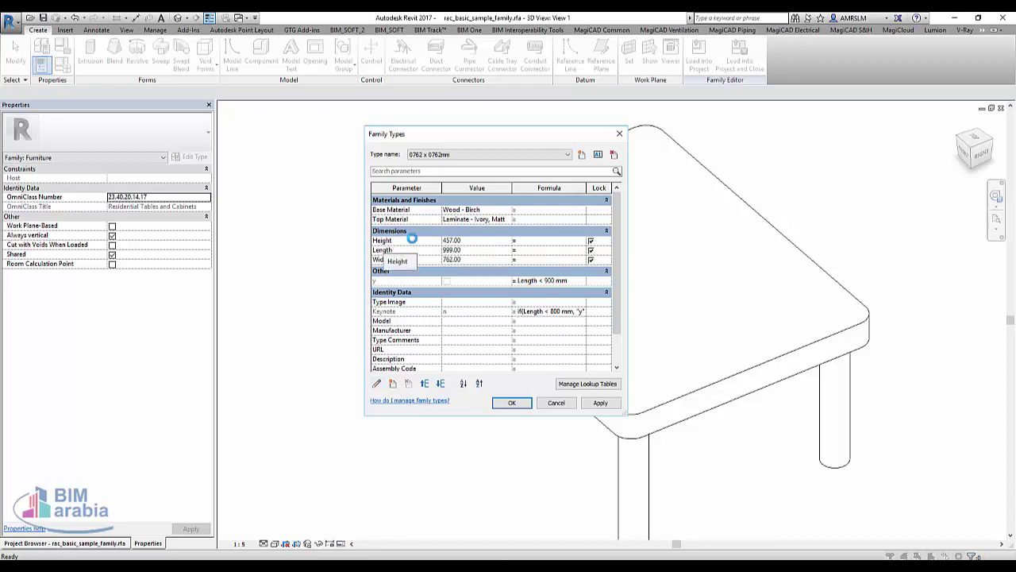
click(414, 243)
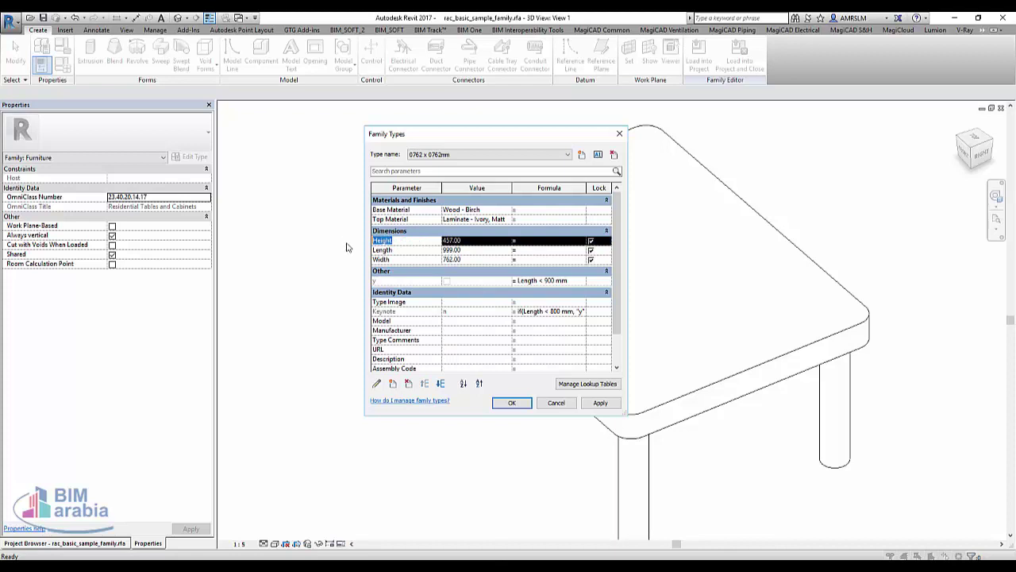
click(540, 331)
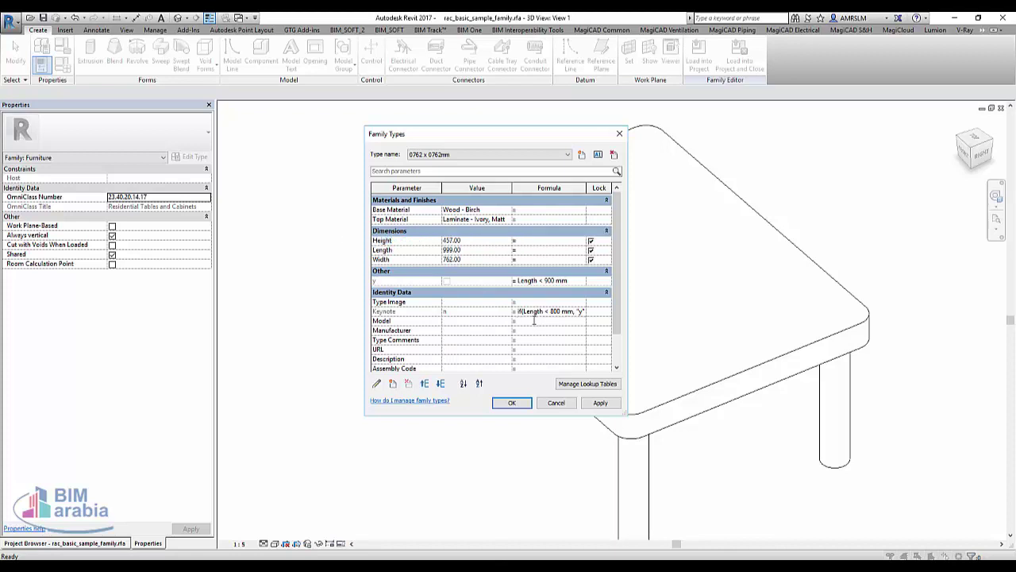
Apply the formula if(Height > 400, "y", "n") to the Model parameter.
text(if)
text( ()
text(Height)
text(> )
text(400)
text(, "y)
text("")
text(y)
text(,)
text( "")
text(n)
click(604, 403)
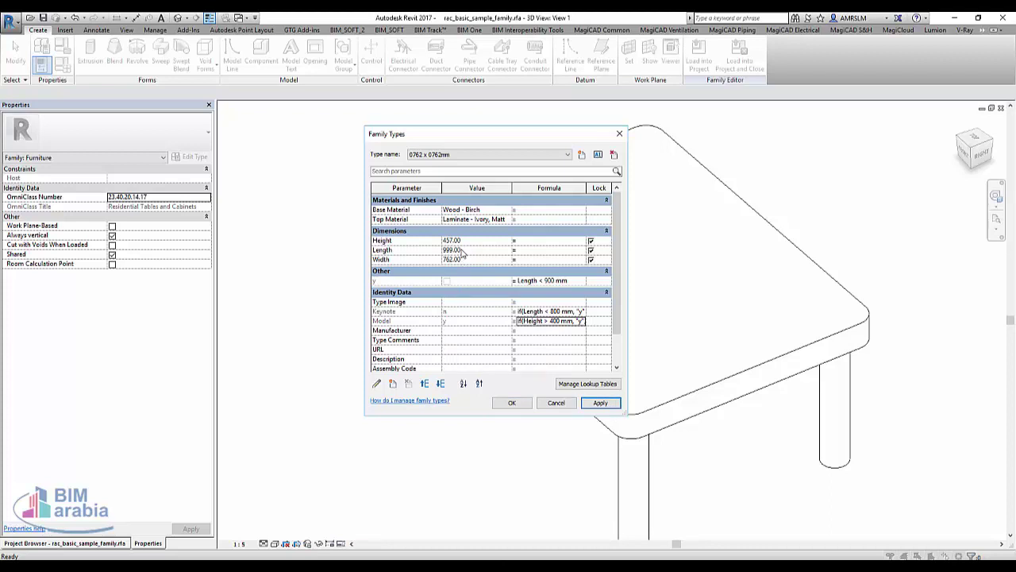
click(470, 242)
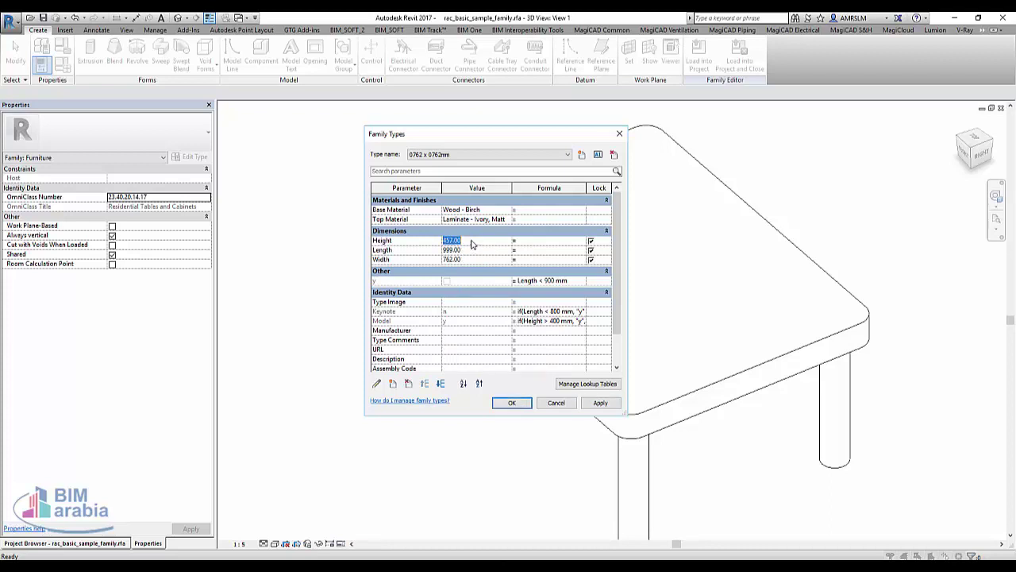
Apply a Height of 333, then 555, so Model flips from n to y.
text(333)
click(605, 405)
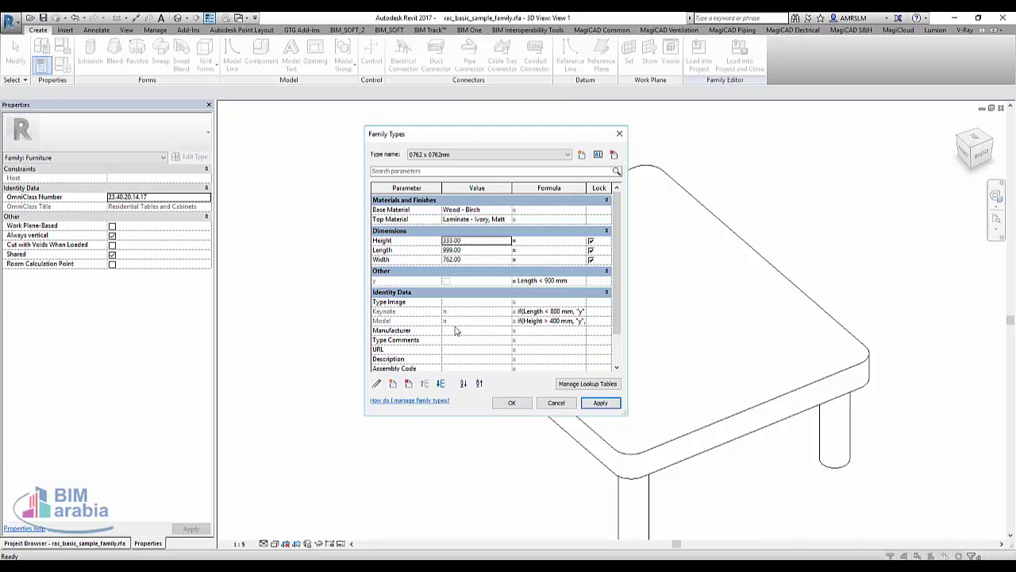
click(472, 241)
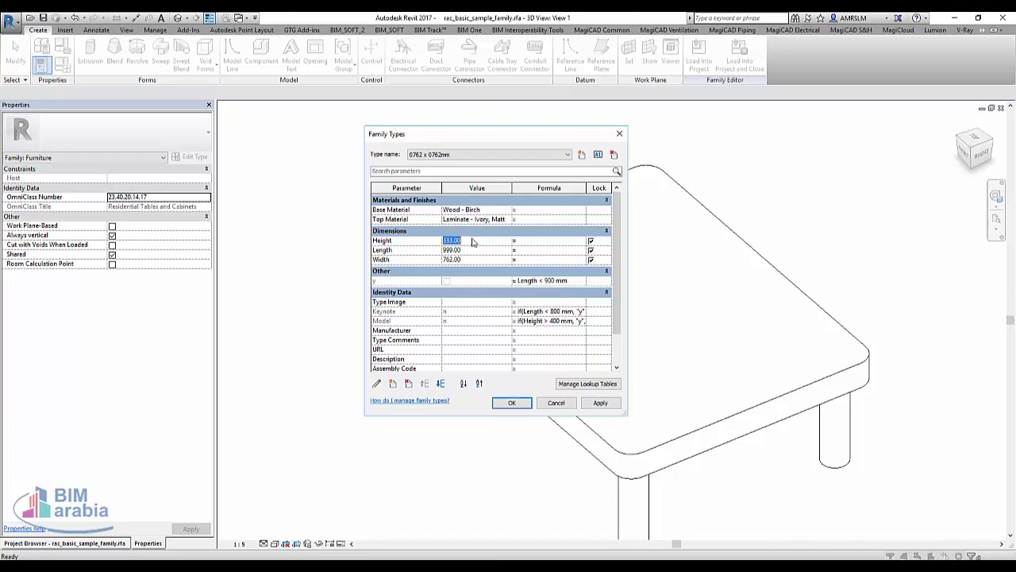
text(5)
text(55)
click(599, 403)
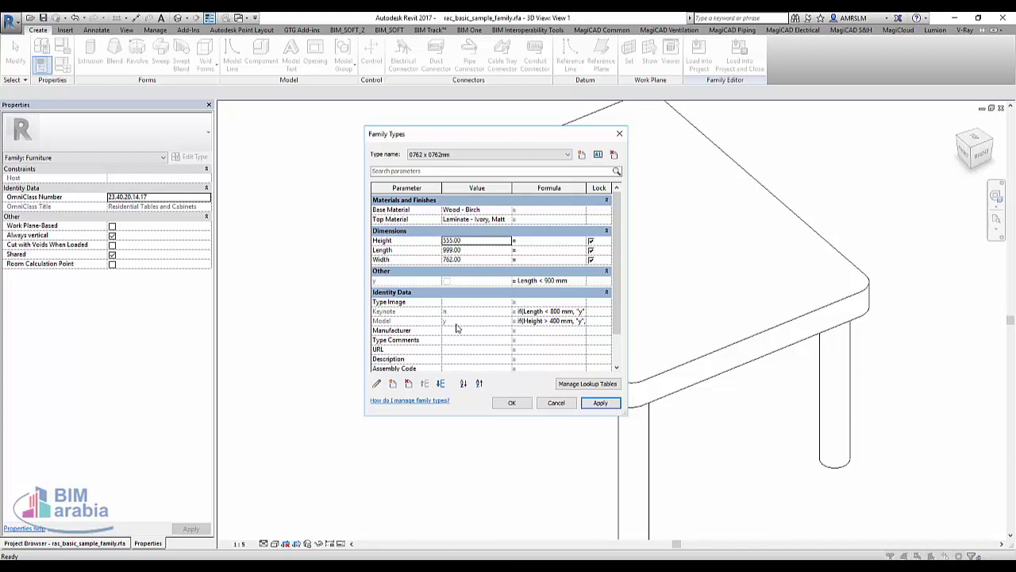
click(544, 253)
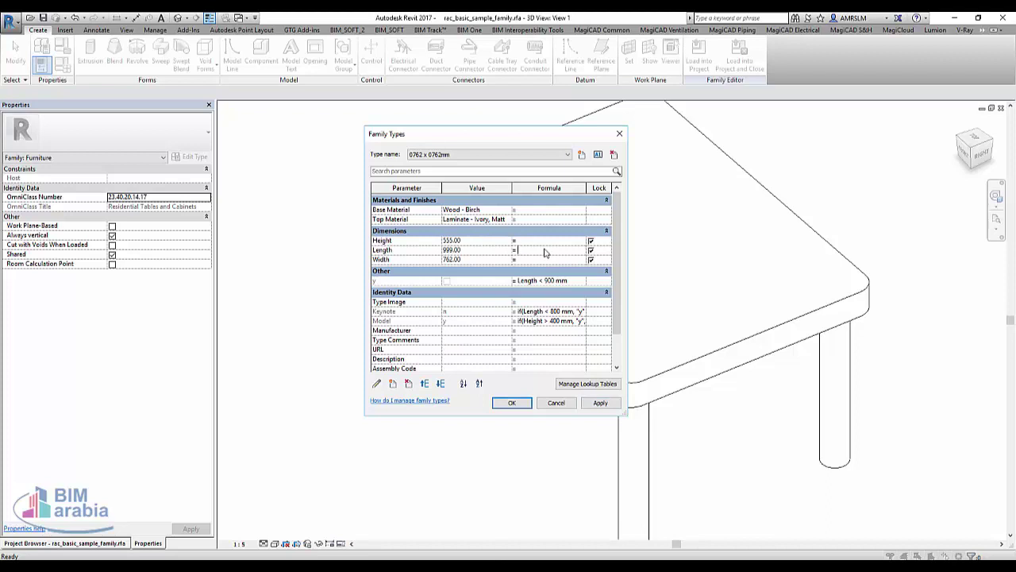
Give Length the formula if(Height > 500, 1000, 900) and apply it.
text(if)
text(L)
text(L)
text(Height)
text( <)
text(500))
text(,)
text( 1000)
text(,)
text(900)
click(607, 406)
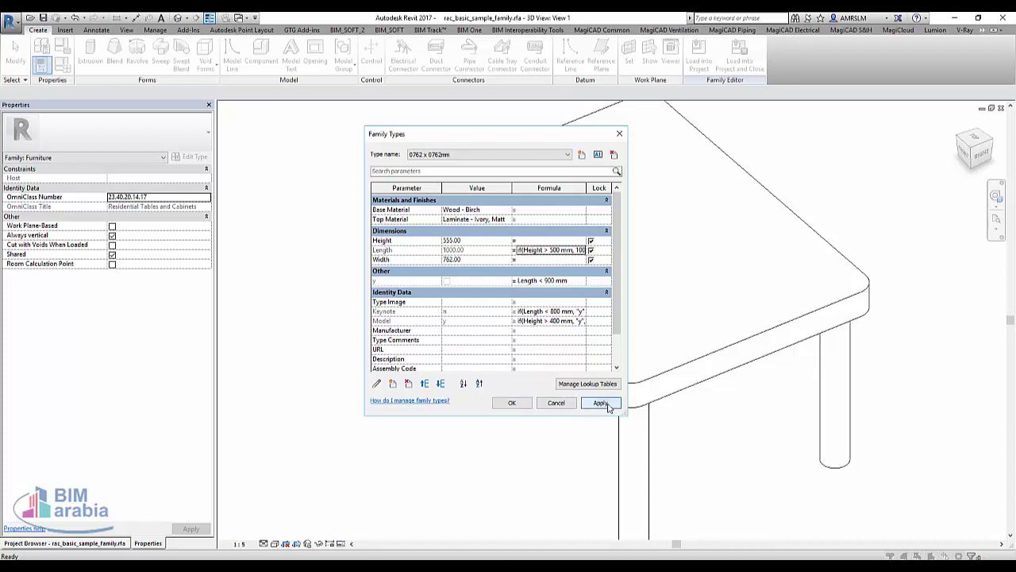
Lower Height to 400 so Length becomes 900 and Model reads n.
click(475, 240)
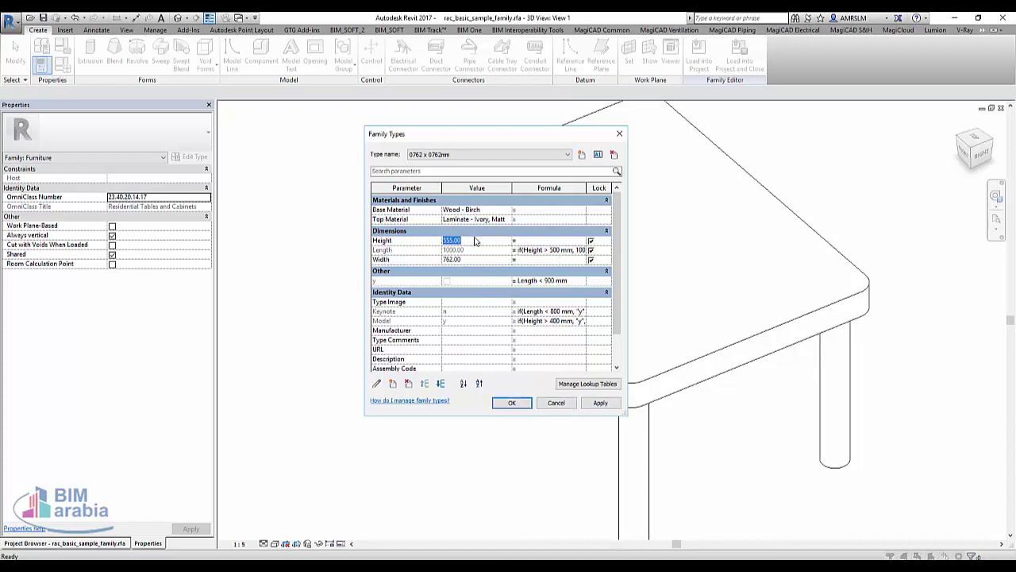
text(400)
click(600, 404)
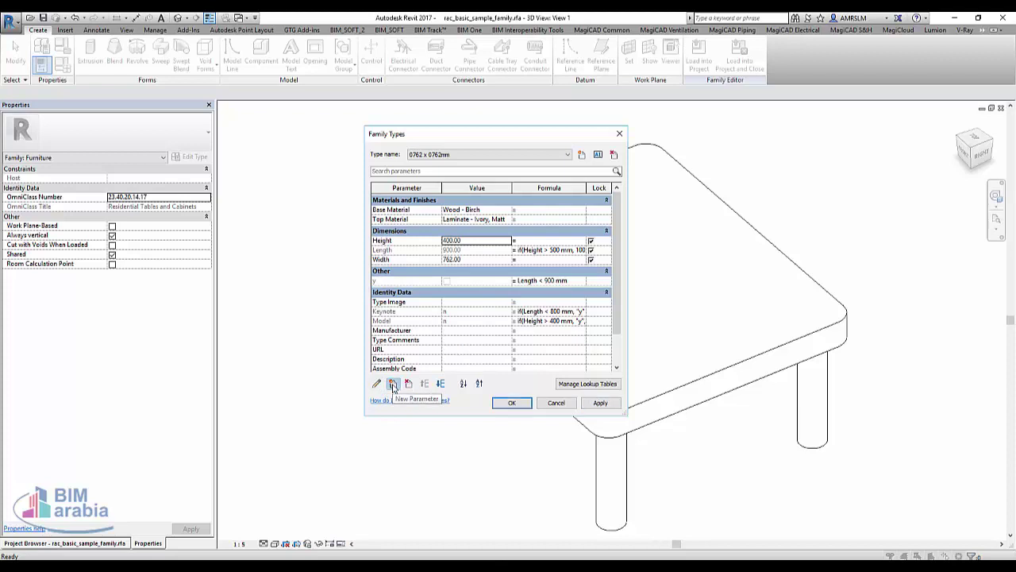
Create parameter t of type Yes/No in the Dimensions group.
click(393, 385)
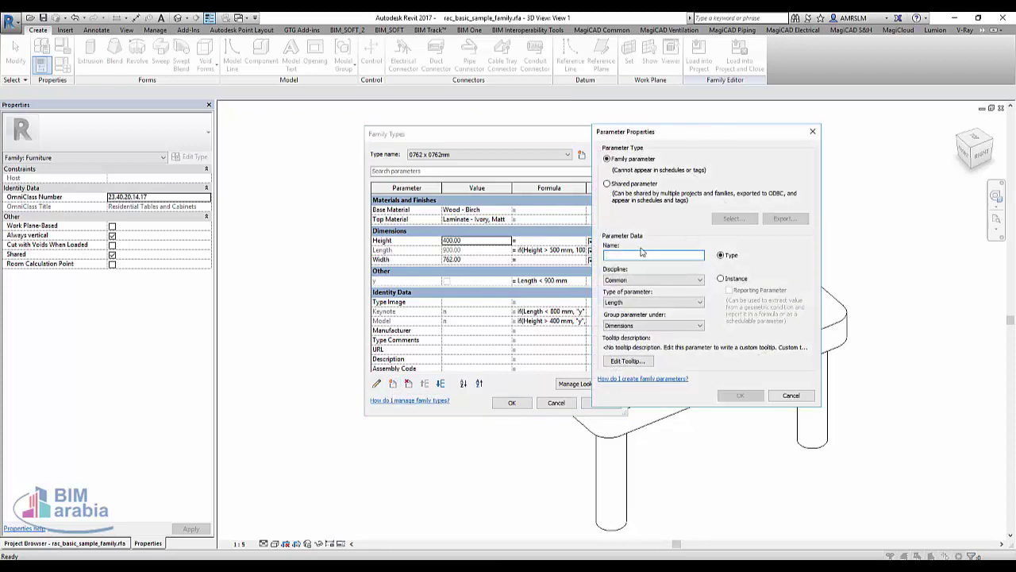
text(t)
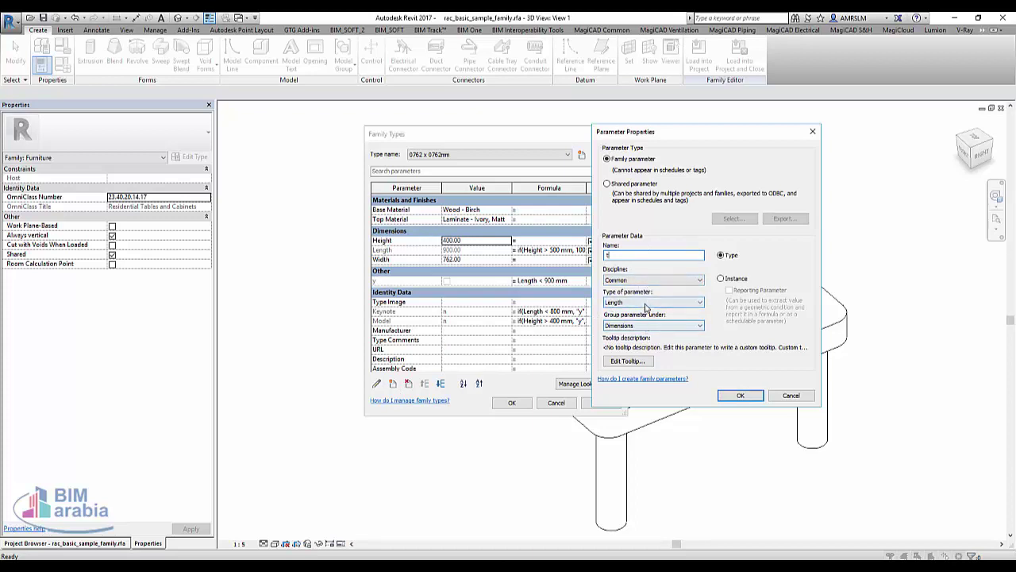
click(646, 302)
click(647, 389)
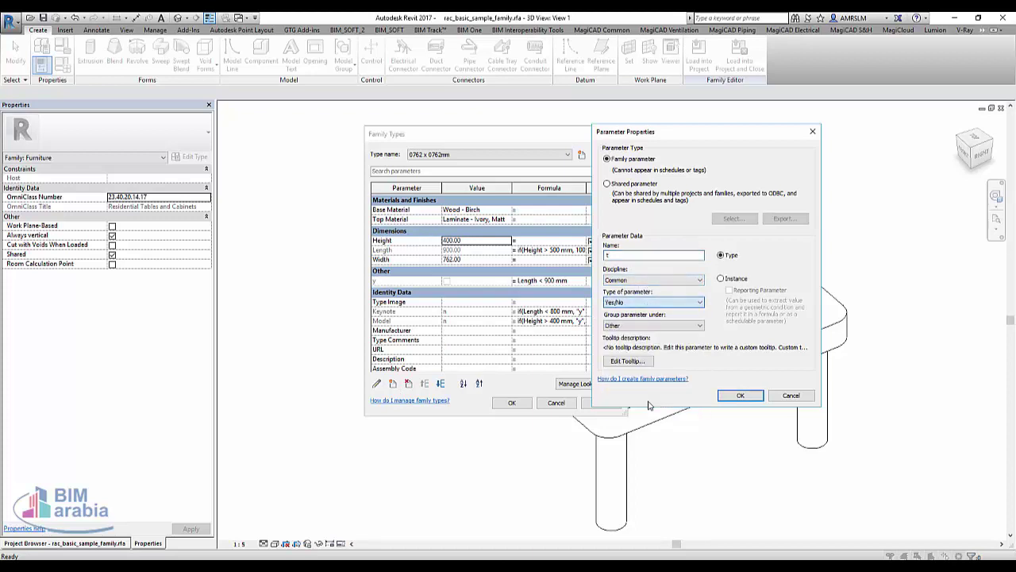
click(645, 326)
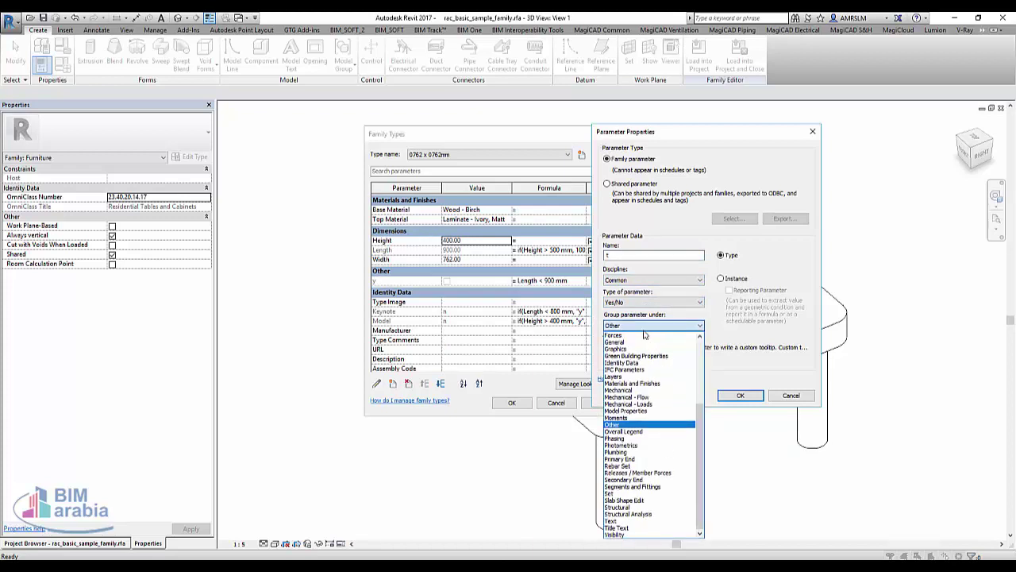
scroll(644, 342, up, 2)
scroll(647, 352, up, 2)
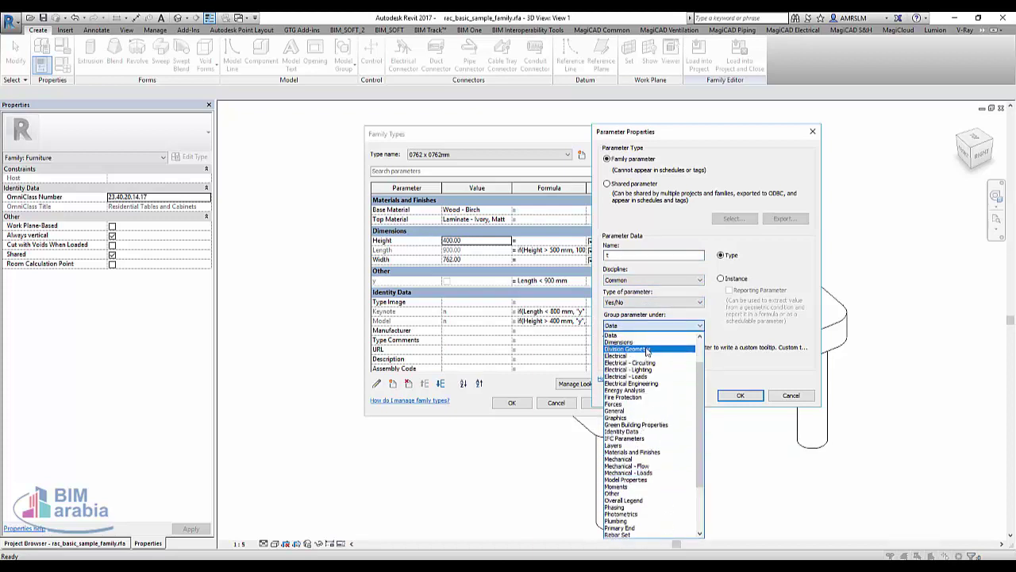
click(624, 342)
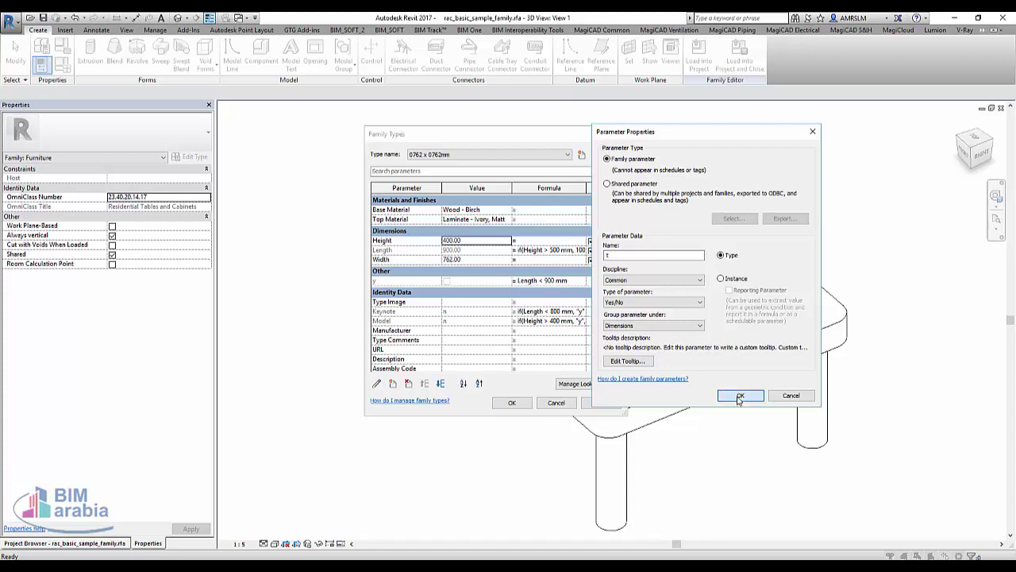
click(740, 397)
click(550, 270)
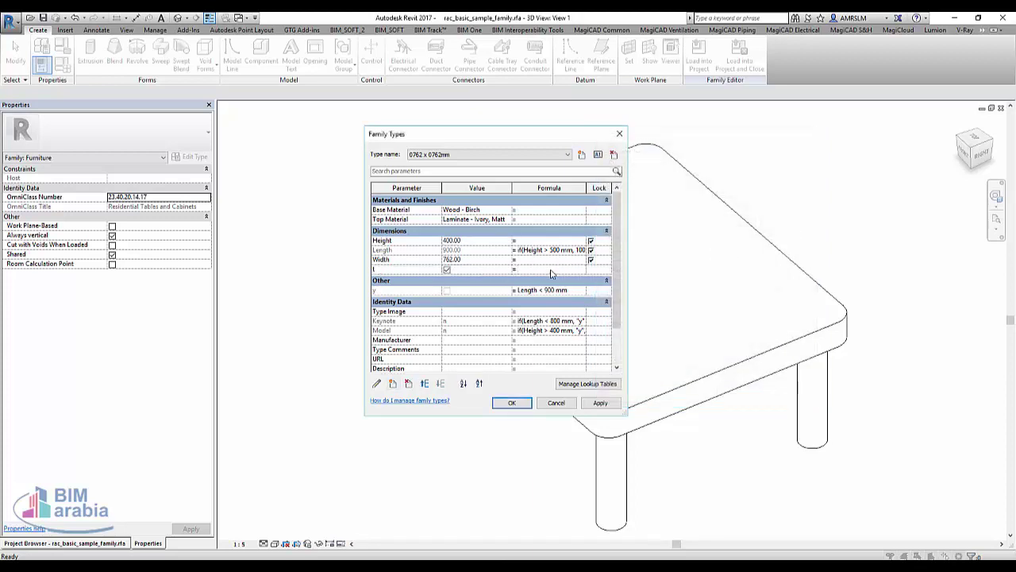
Copy the Height > 500 mm condition from Length's formula into t's formula and apply.
click(525, 249)
drag(524, 249, 574, 250)
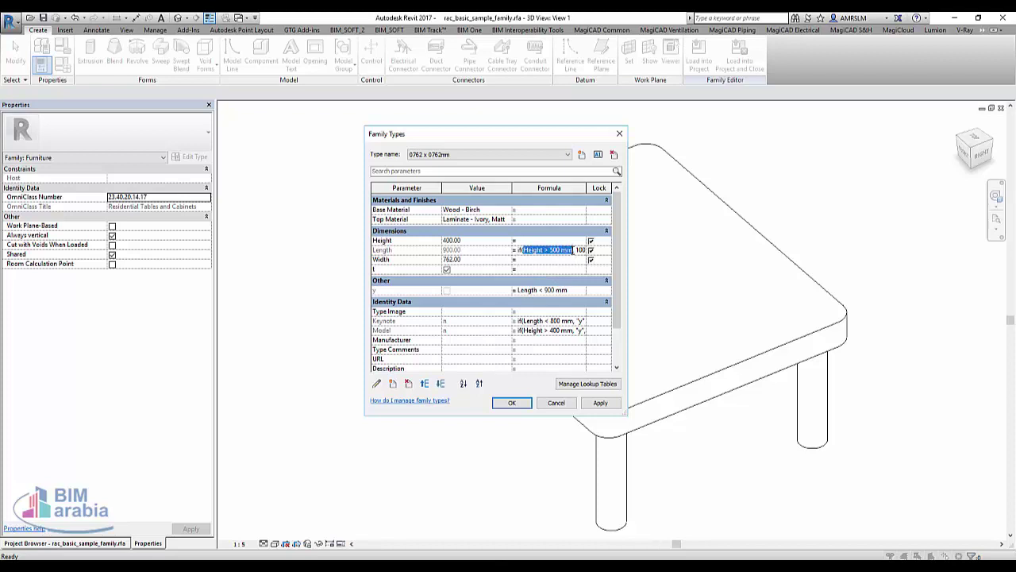
key(ctrl+c)
click(546, 269)
key(ctrl+v)
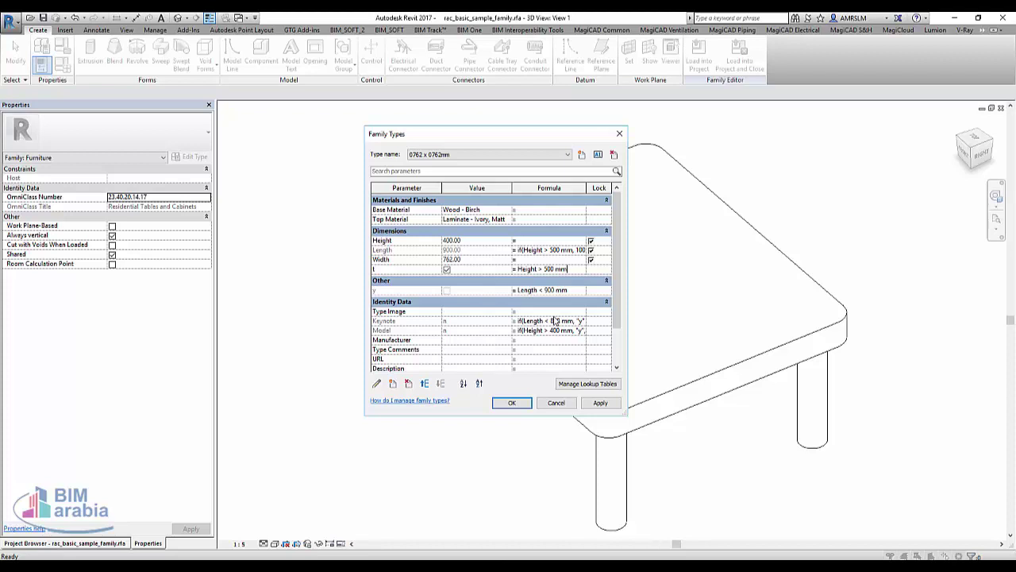
click(600, 403)
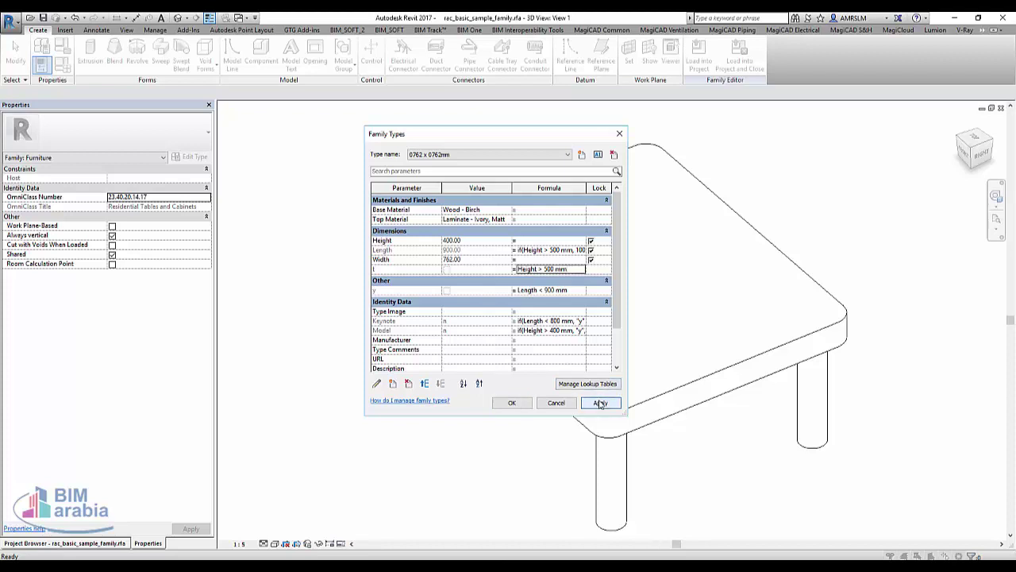
Test t by applying Heights of 555 and then 333.
click(477, 241)
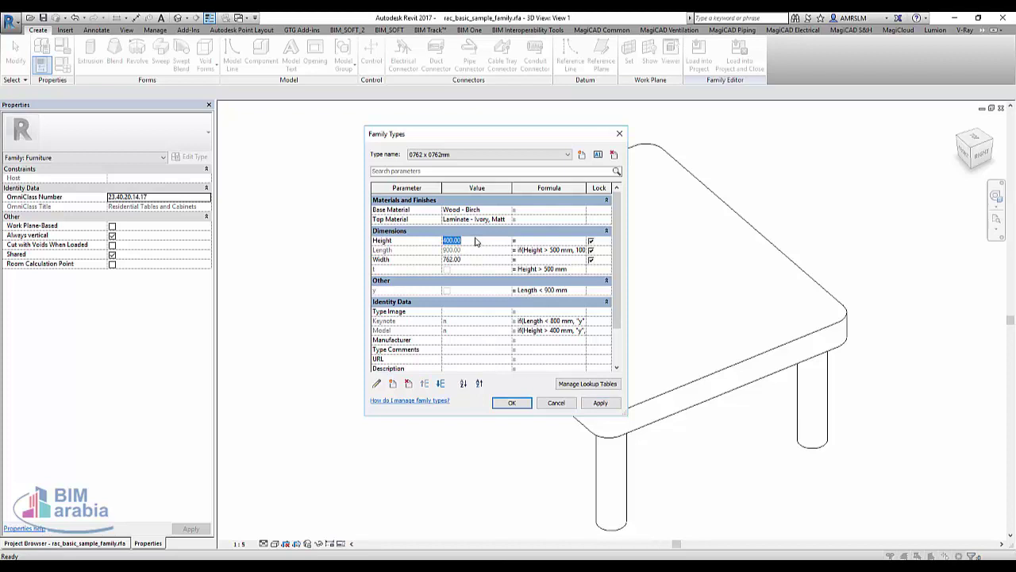
text(555)
click(600, 403)
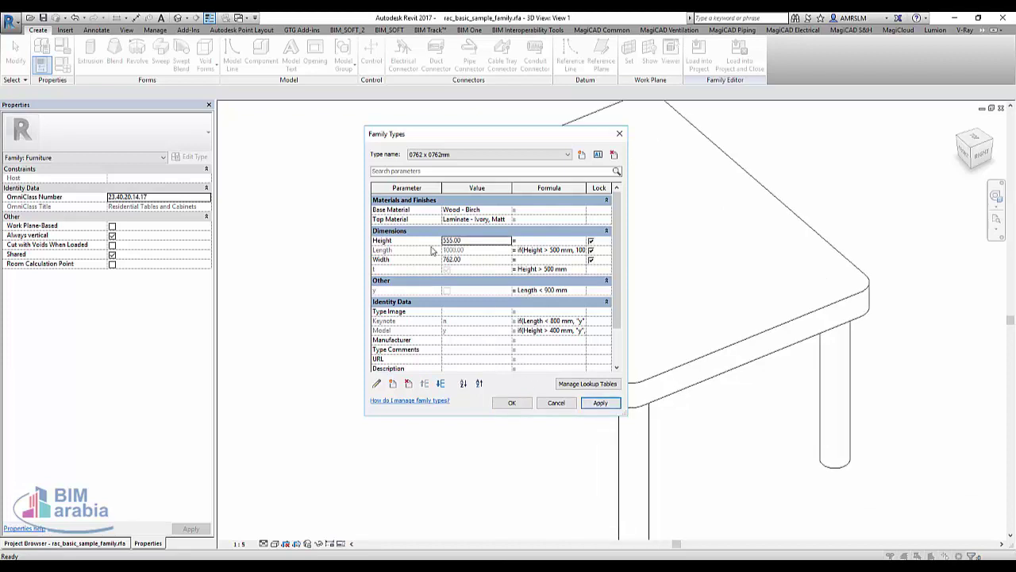
click(477, 246)
text(333)
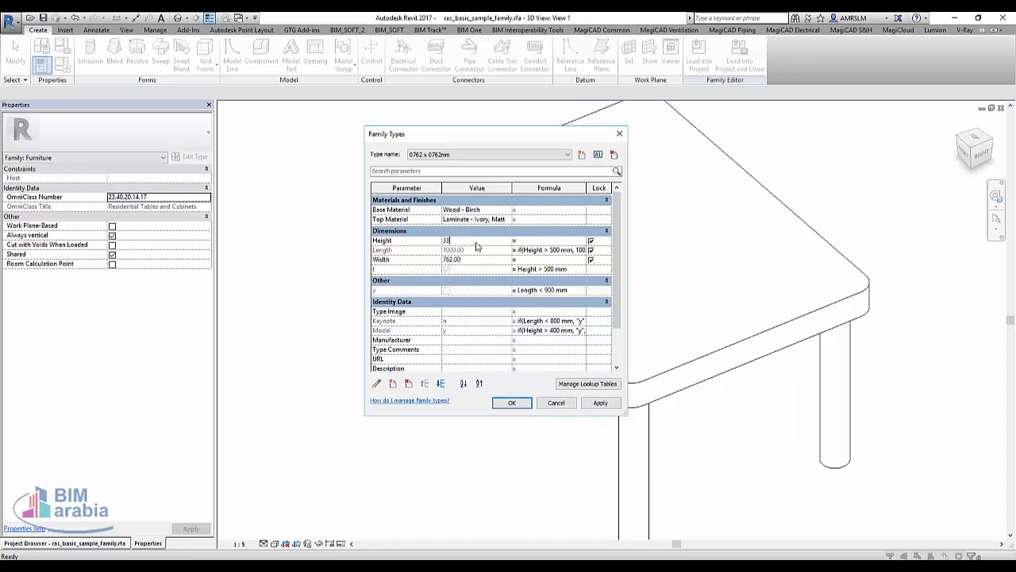
click(601, 402)
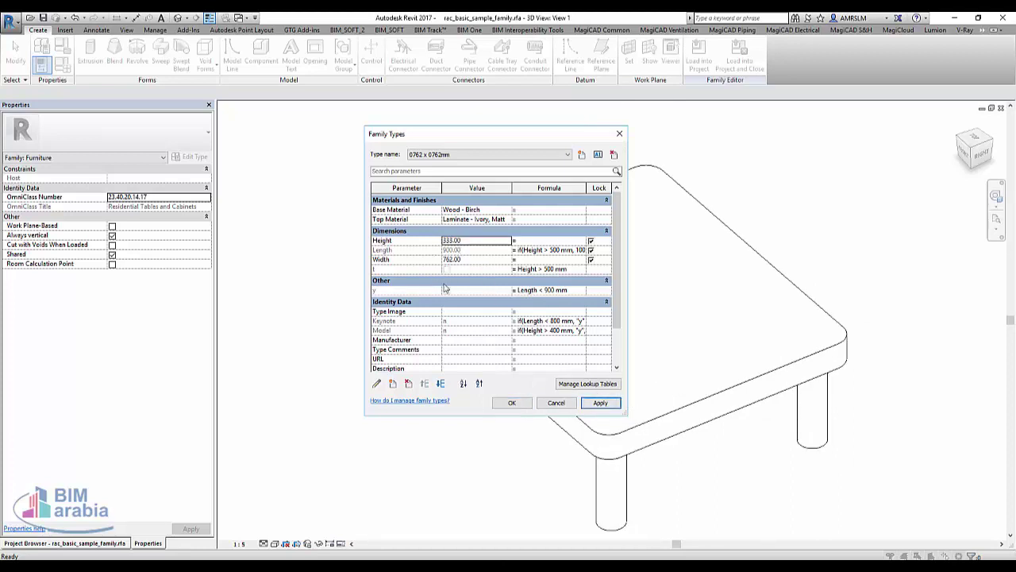